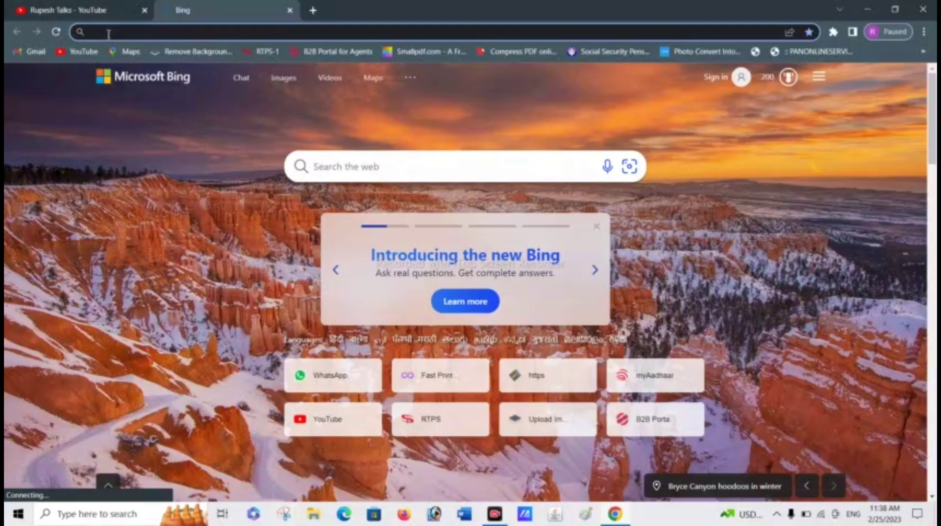
Search the web for "income tax efiling" and open the Income Tax Department's e-Filing home page from the results
{"action": "type", "text": "income tax efiling"}
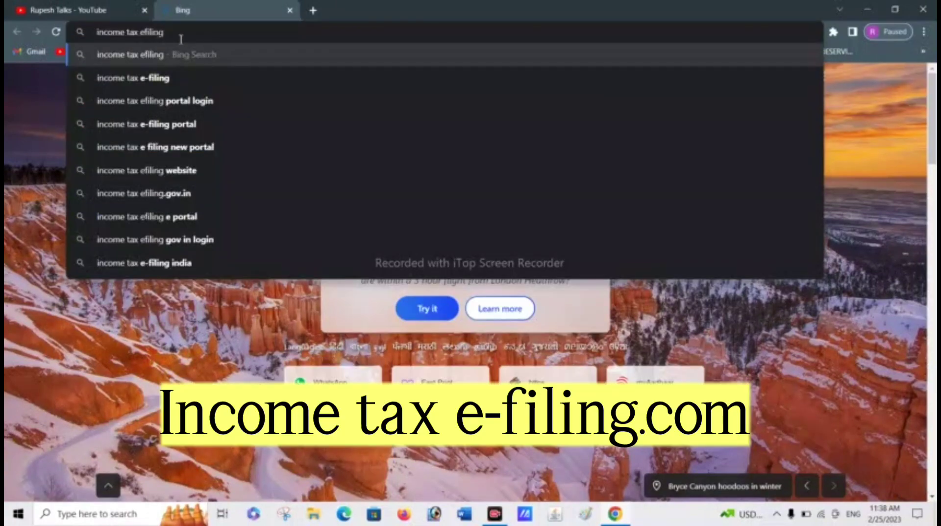
{"action": "left_click_drag", "start_coordinate": [164, 34], "coordinate": [93, 38]}
{"action": "left_click", "coordinate": [129, 42]}
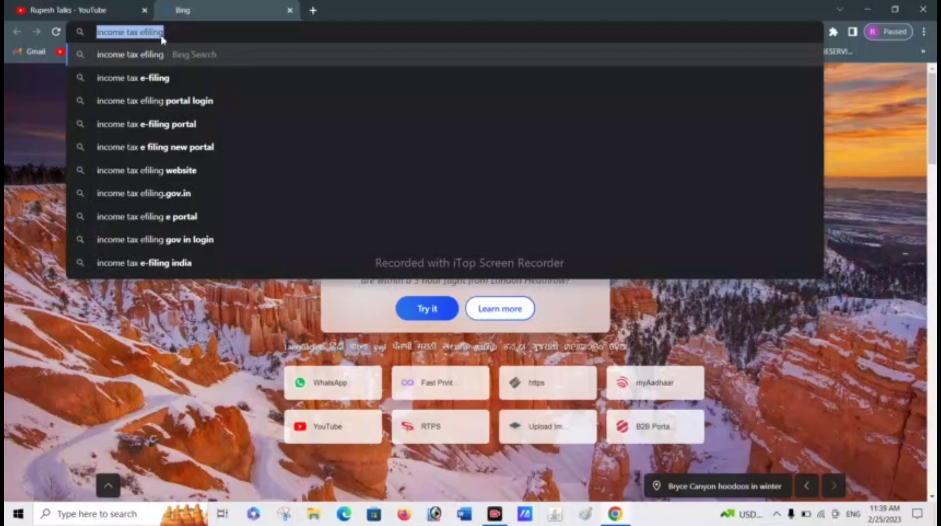
{"action": "key", "text": "Return"}
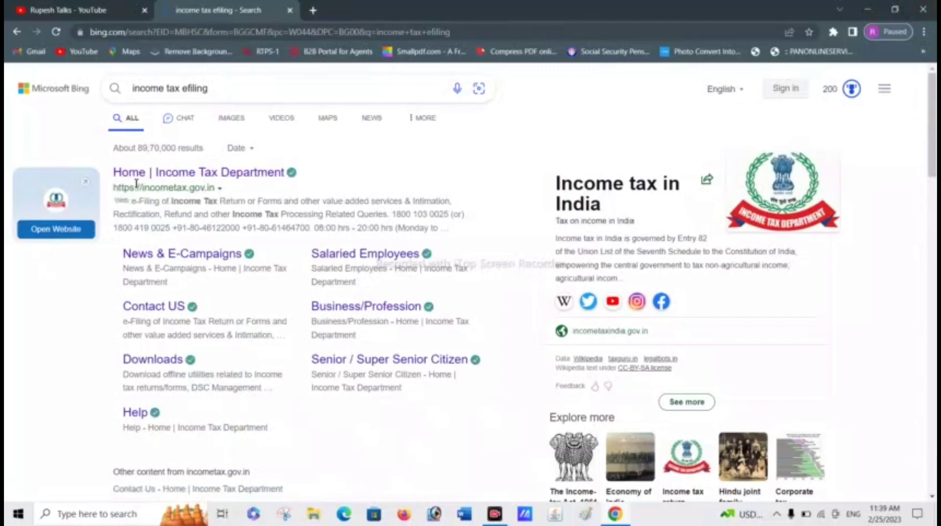
{"action": "left_click", "coordinate": [206, 186]}
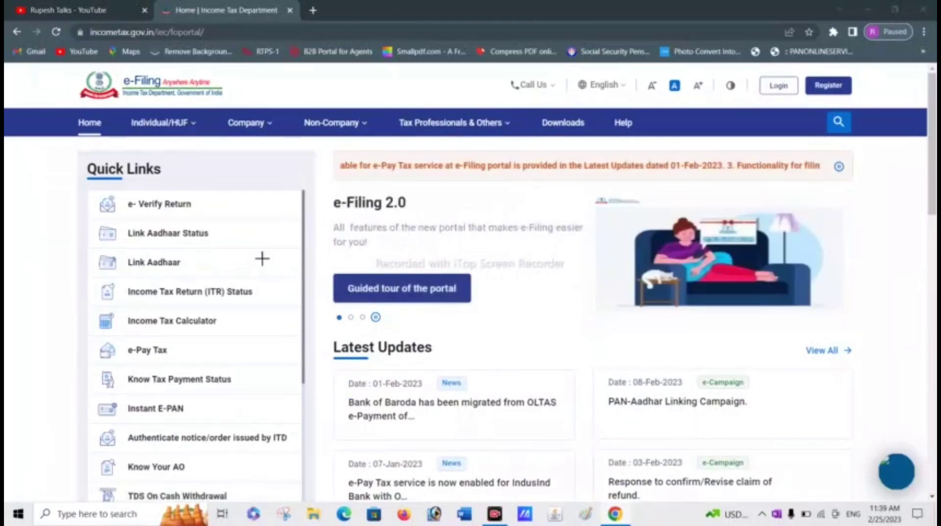
{"action": "left_click_drag", "start_coordinate": [93, 219], "coordinate": [237, 252]}
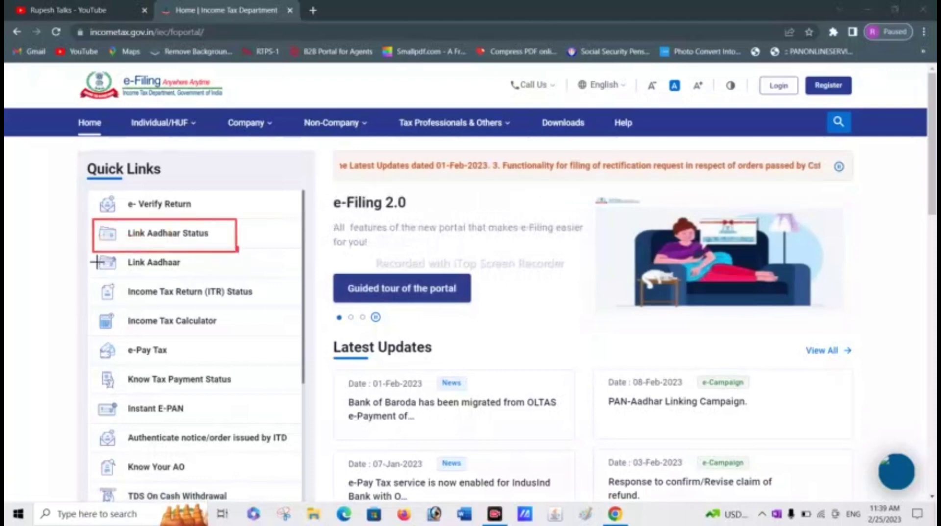
{"action": "left_click_drag", "start_coordinate": [88, 249], "coordinate": [203, 275]}
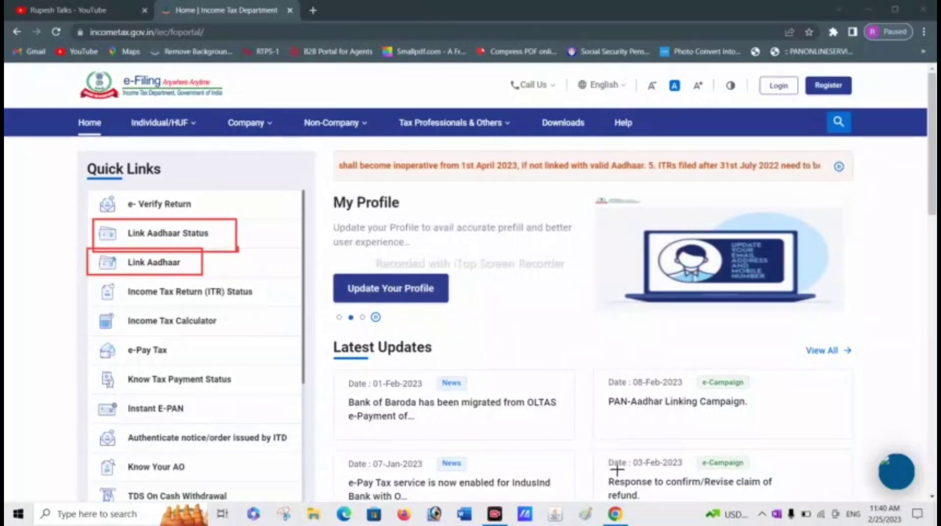
{"action": "key", "text": "Escape"}
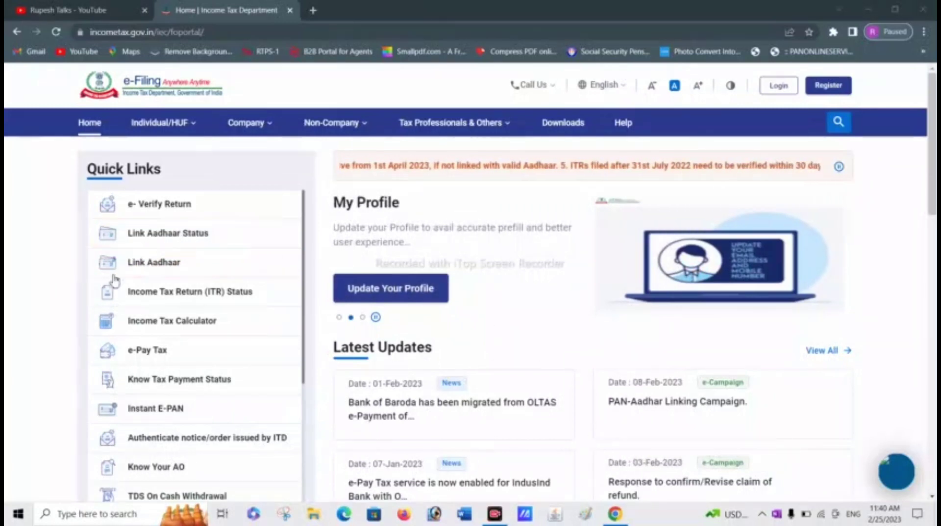
Check the Link Aadhaar Status using the PAN and Aadhaar number, and highlight the status message
{"action": "left_click", "coordinate": [161, 236]}
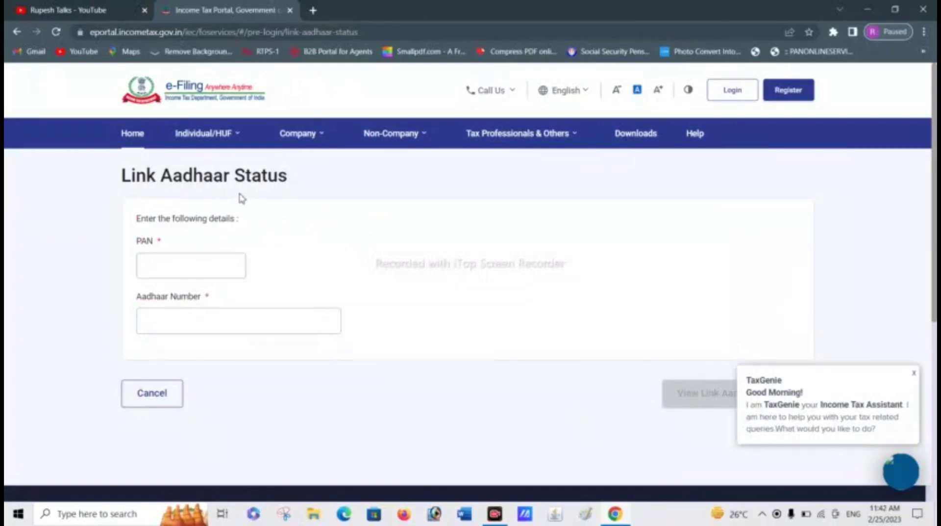
{"action": "left_click", "coordinate": [191, 269]}
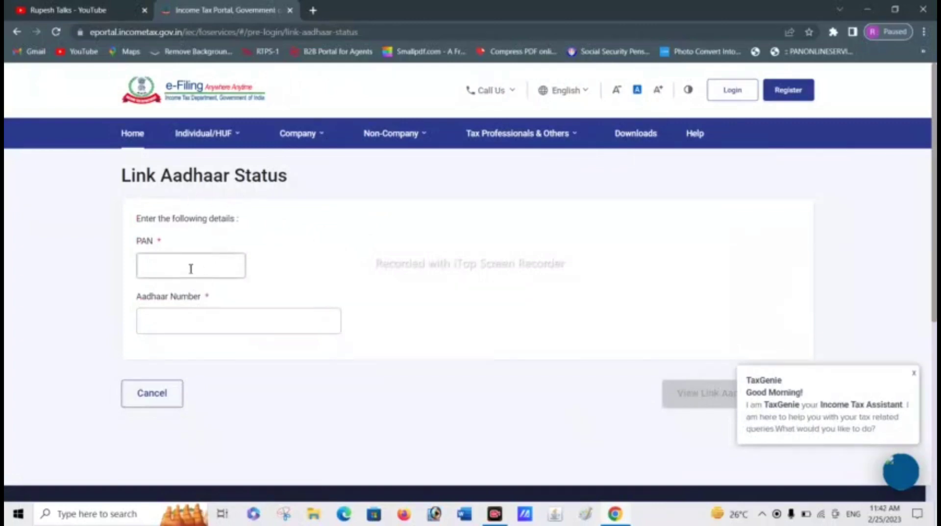
{"action": "left_click", "coordinate": [159, 266]}
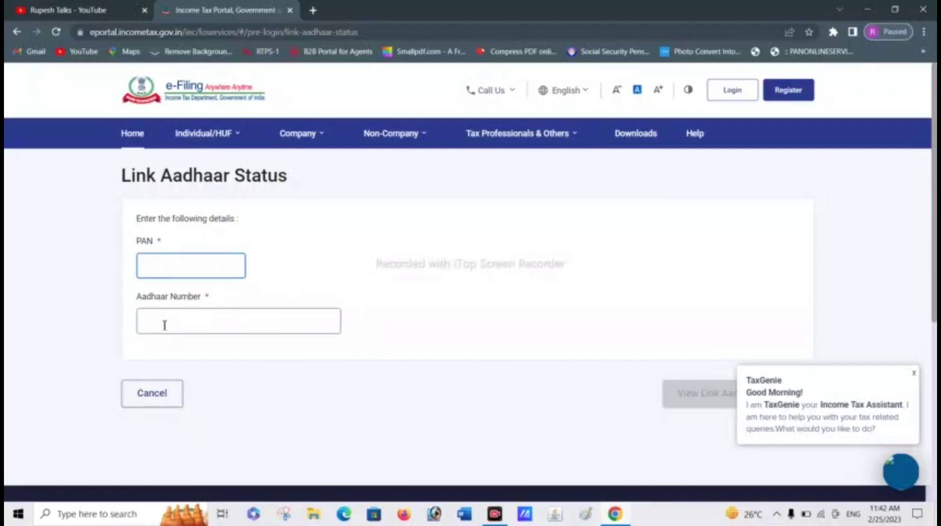
{"action": "left_click", "coordinate": [165, 324]}
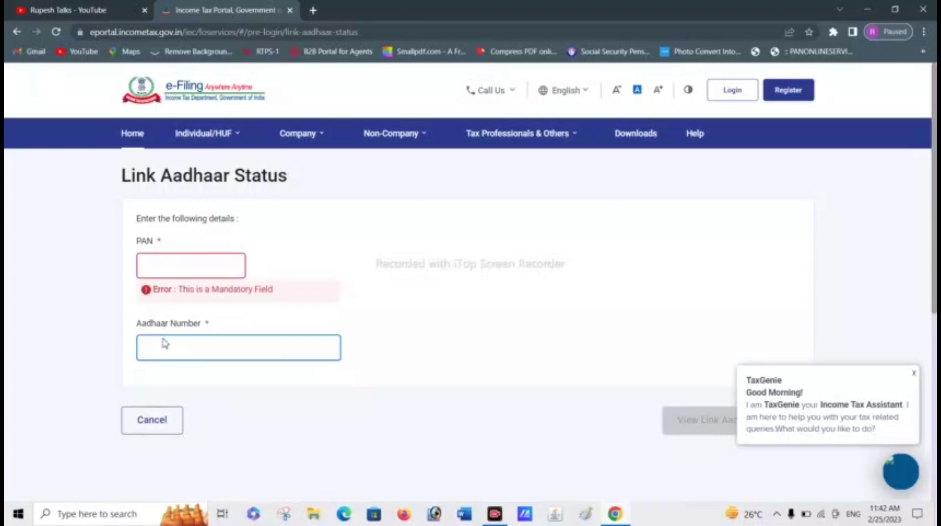
{"action": "scroll", "coordinate": [740, 267], "scroll_direction": "down", "scroll_amount": 2}
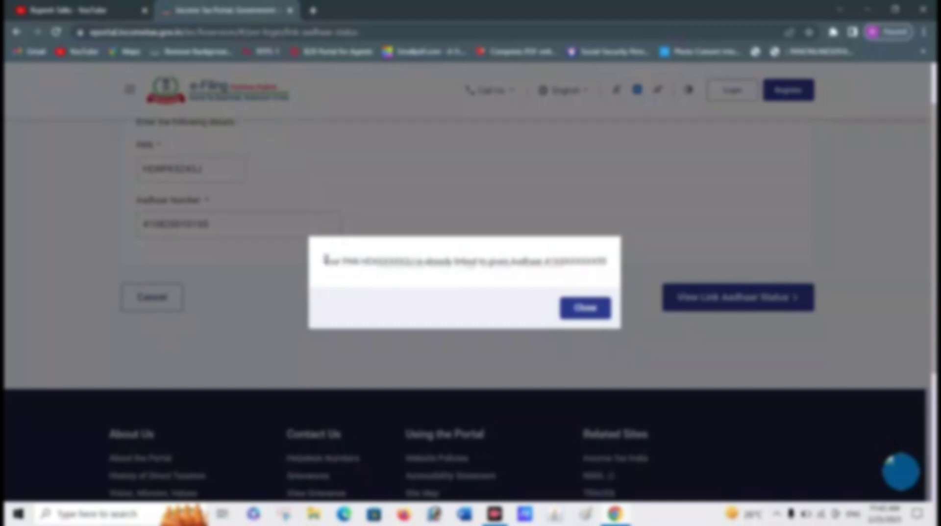
{"action": "left_click_drag", "start_coordinate": [323, 261], "coordinate": [609, 275]}
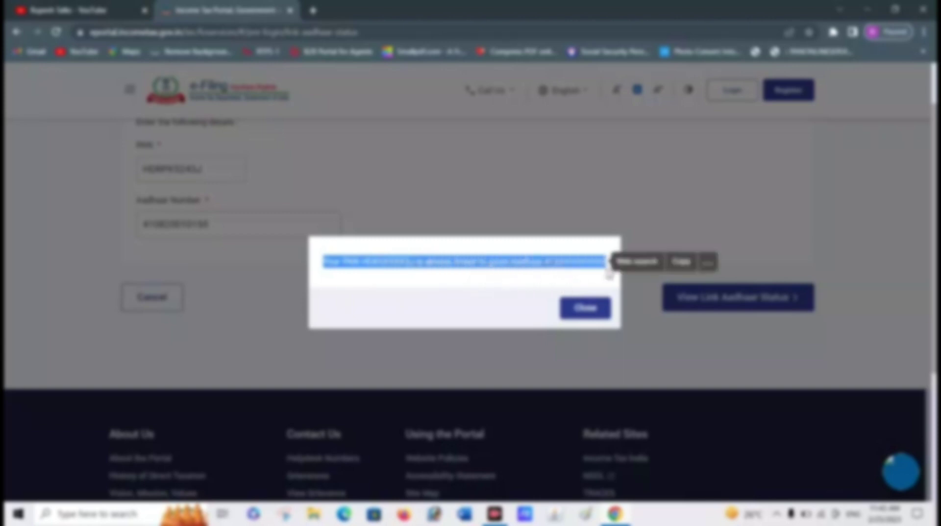
{"action": "left_click", "coordinate": [533, 281]}
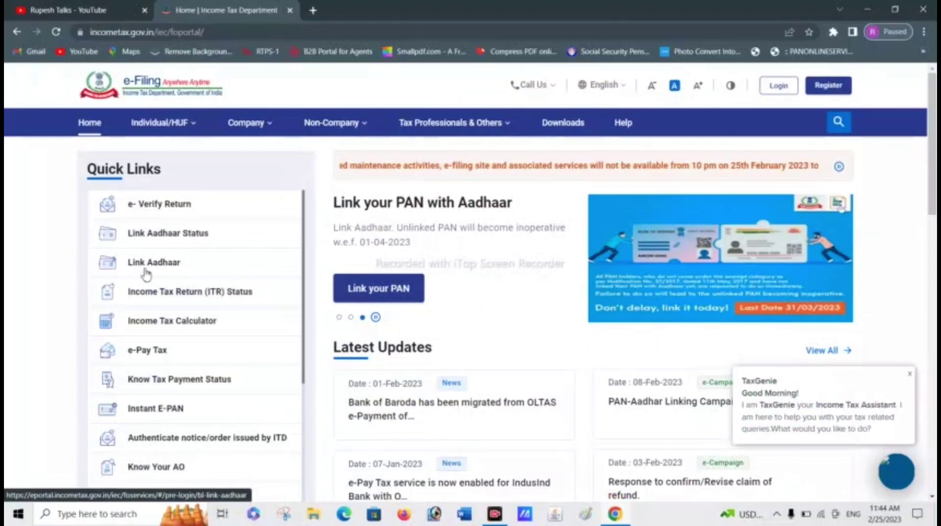
Open the Link Aadhaar form and highlight the dates and the Rs. 1000 linking fee passage in its information notice
{"action": "left_click", "coordinate": [143, 273]}
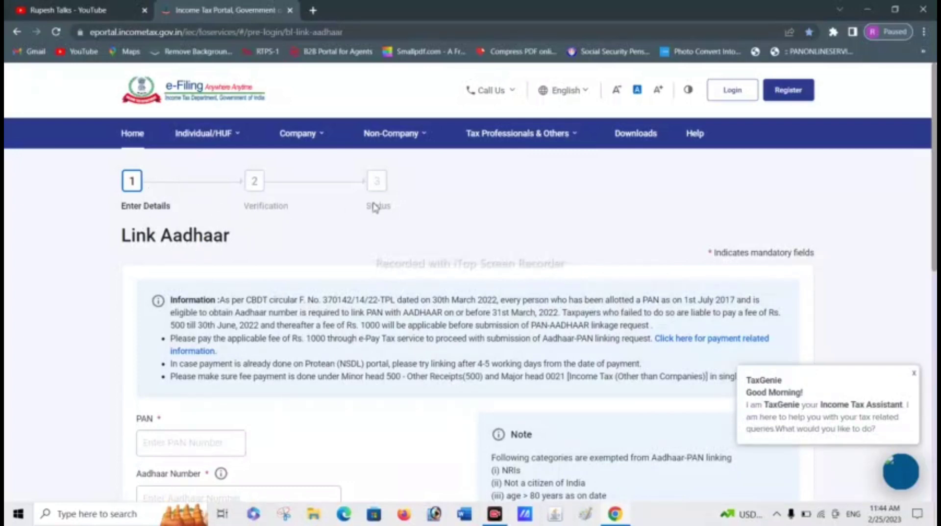
{"action": "scroll", "coordinate": [470, 294], "scroll_direction": "down", "scroll_amount": 1}
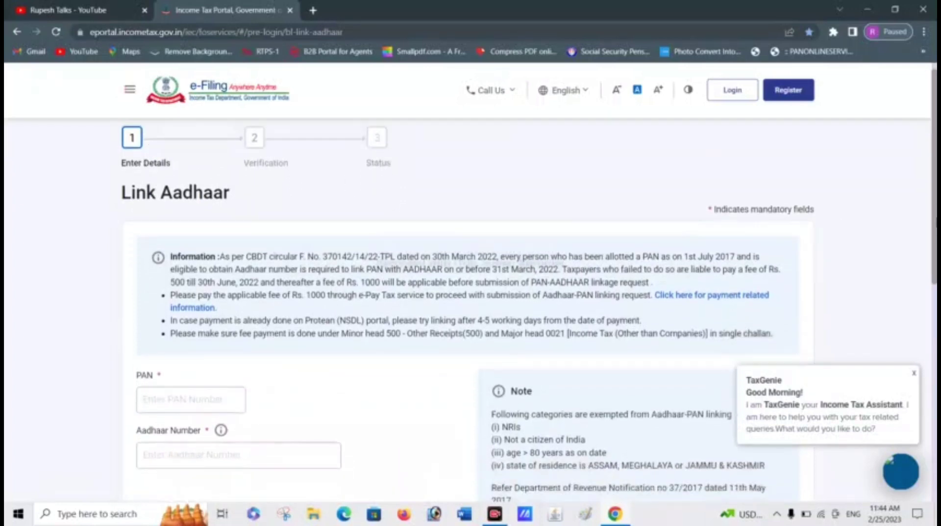
{"action": "left_click_drag", "start_coordinate": [643, 256], "coordinate": [736, 259]}
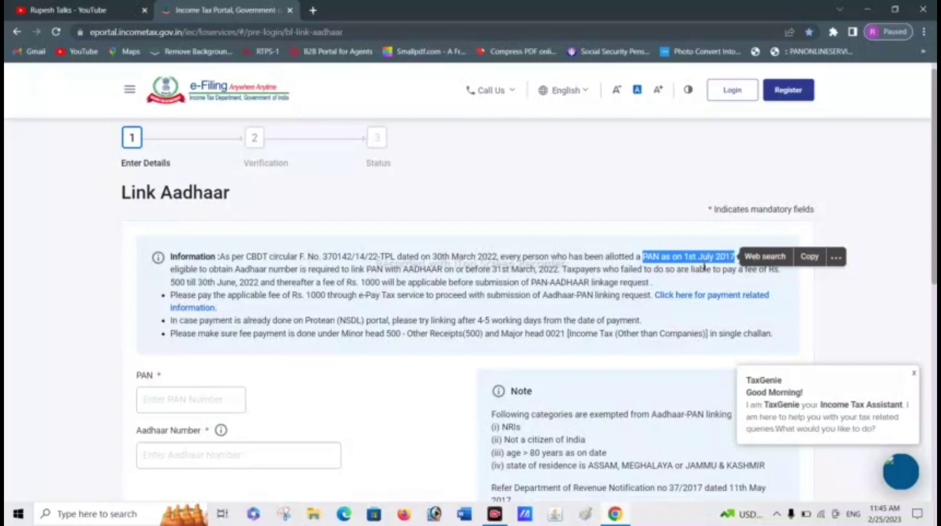
{"action": "left_click_drag", "start_coordinate": [397, 256], "coordinate": [499, 260]}
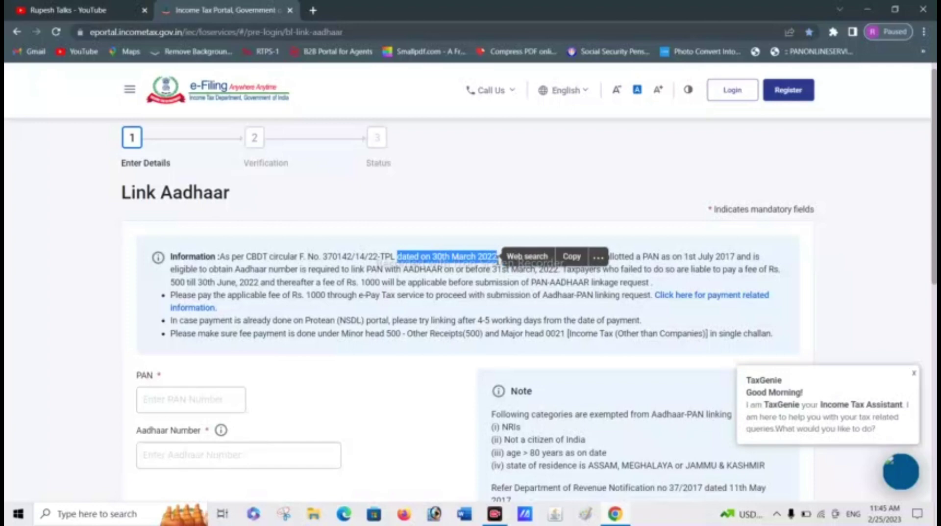
{"action": "left_click", "coordinate": [498, 261]}
{"action": "left_click_drag", "start_coordinate": [498, 271], "coordinate": [560, 273]}
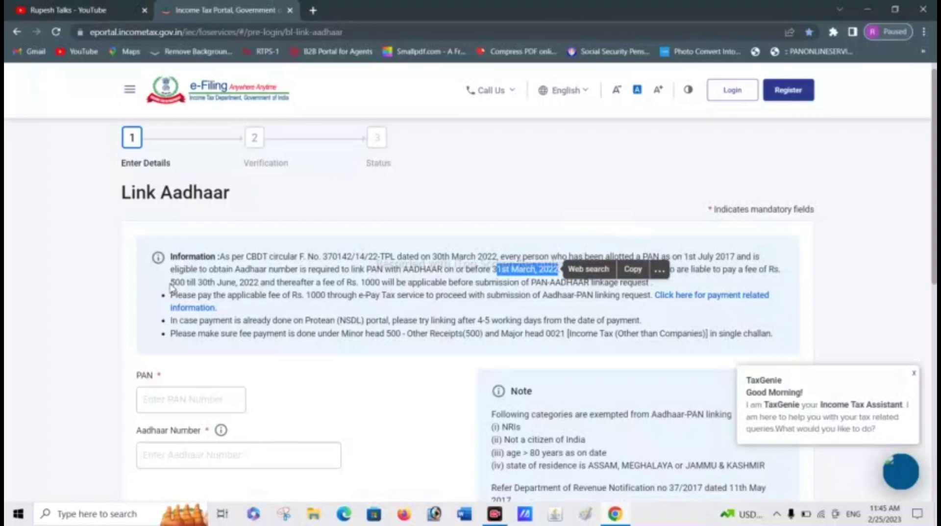
{"action": "left_click_drag", "start_coordinate": [171, 283], "coordinate": [259, 284]}
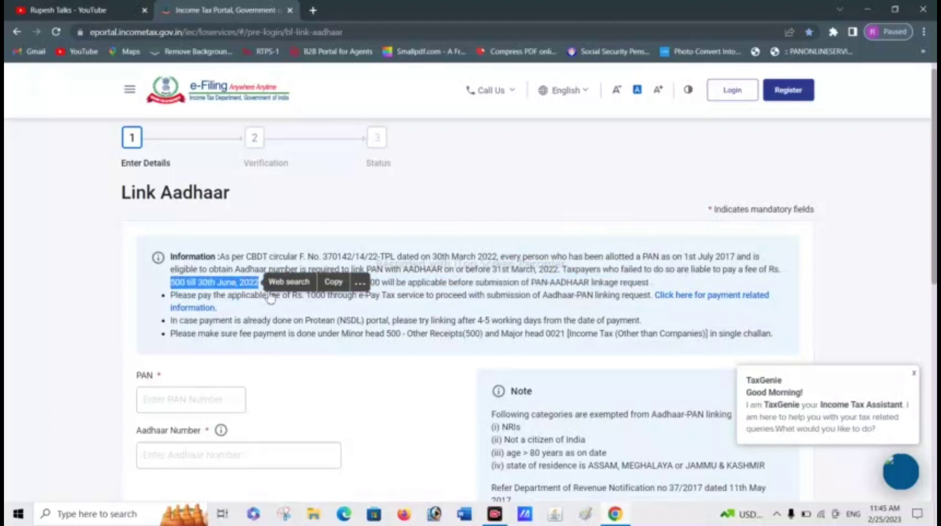
{"action": "left_click", "coordinate": [360, 282]}
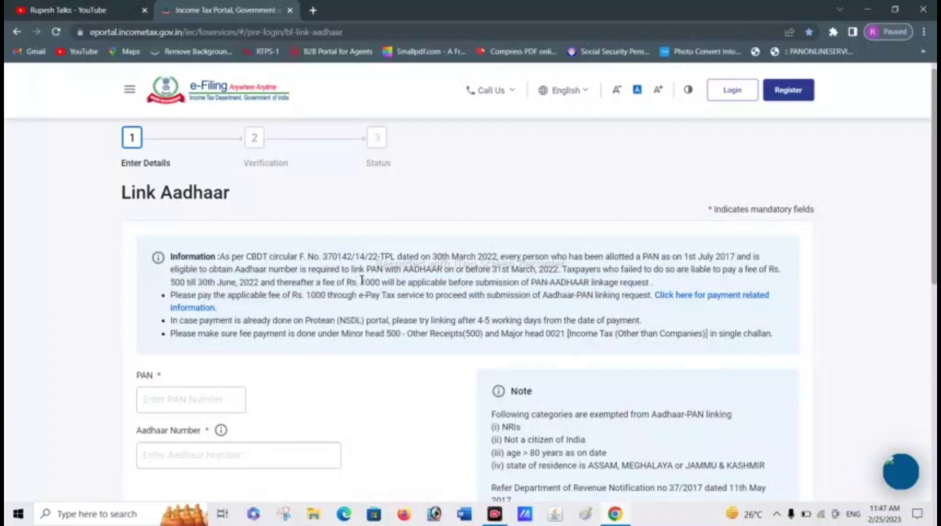
{"action": "left_click_drag", "start_coordinate": [362, 281], "coordinate": [649, 284]}
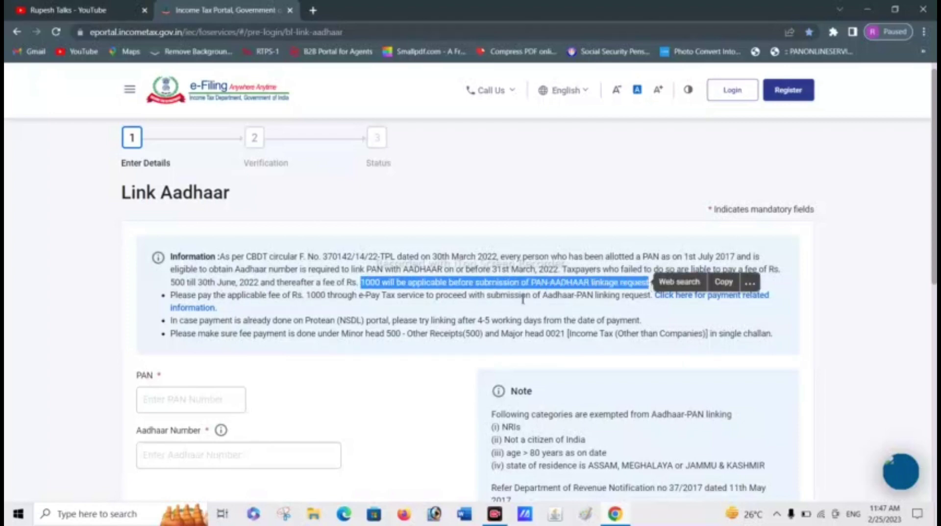
Examine the Note on the Link Aadhaar form, highlighting each category exempted from Aadhaar-PAN linking
{"action": "scroll", "coordinate": [522, 298], "scroll_direction": "down", "scroll_amount": 3}
{"action": "left_click_drag", "start_coordinate": [542, 241], "coordinate": [477, 243]}
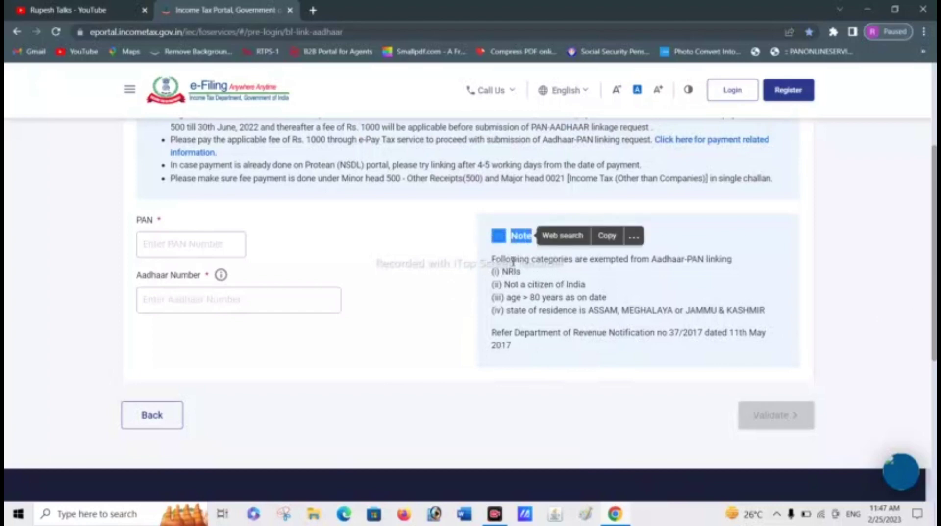
{"action": "left_click_drag", "start_coordinate": [493, 260], "coordinate": [740, 267]}
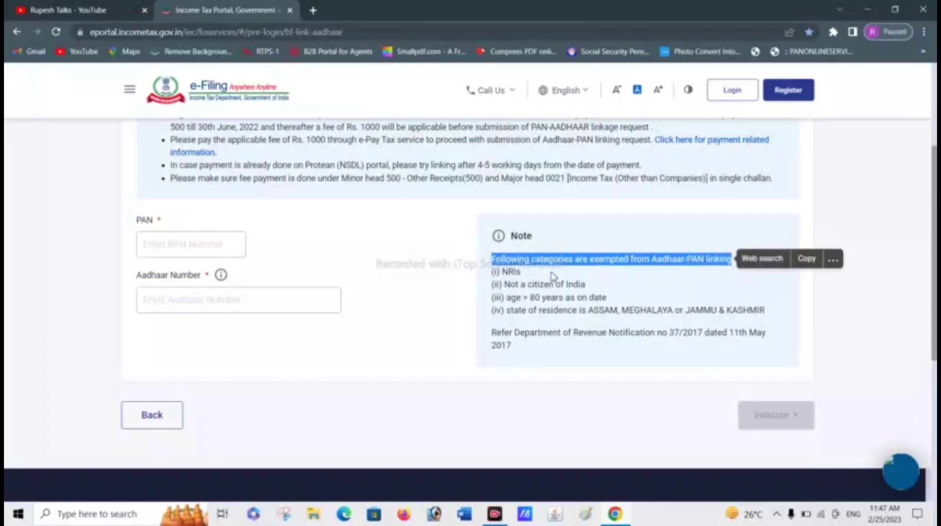
{"action": "double_click", "coordinate": [519, 273]}
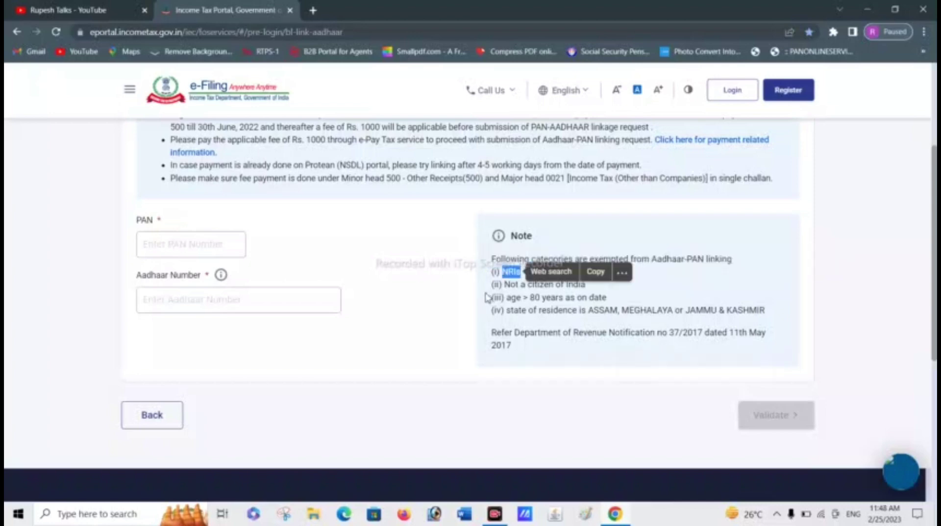
{"action": "left_click", "coordinate": [588, 286]}
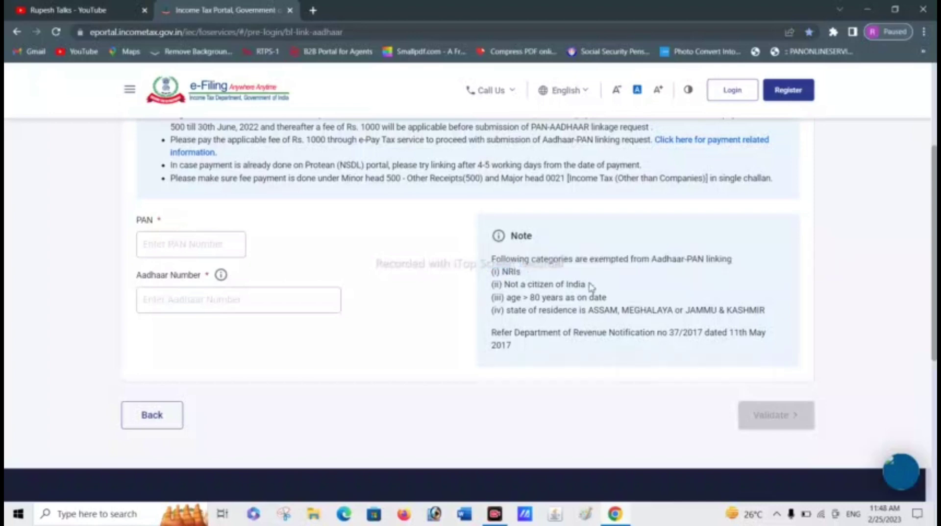
{"action": "left_click_drag", "start_coordinate": [587, 289], "coordinate": [508, 293]}
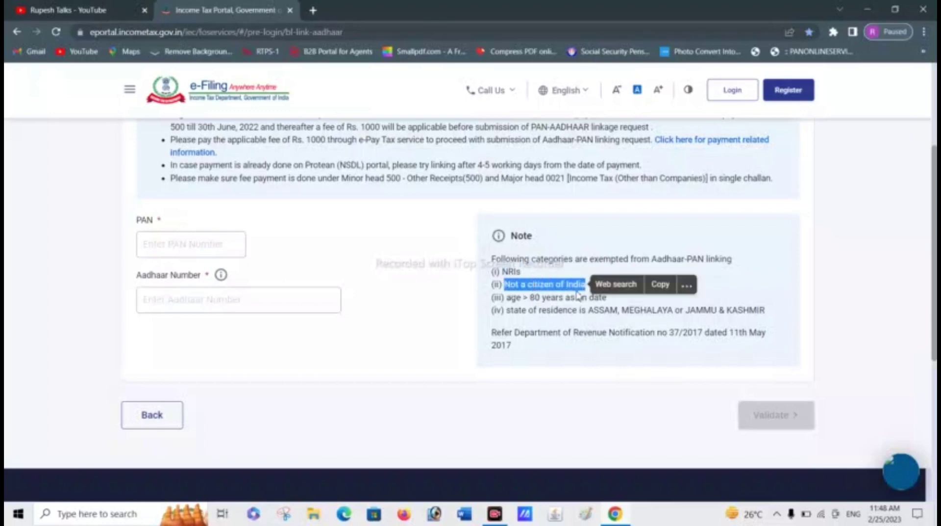
{"action": "left_click", "coordinate": [606, 297]}
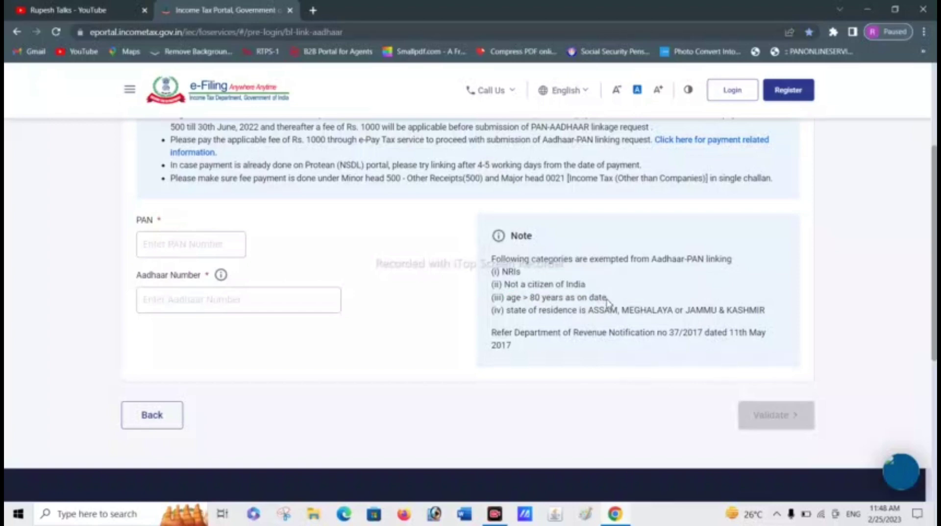
{"action": "double_click", "coordinate": [558, 309]}
{"action": "triple_click", "coordinate": [602, 296]}
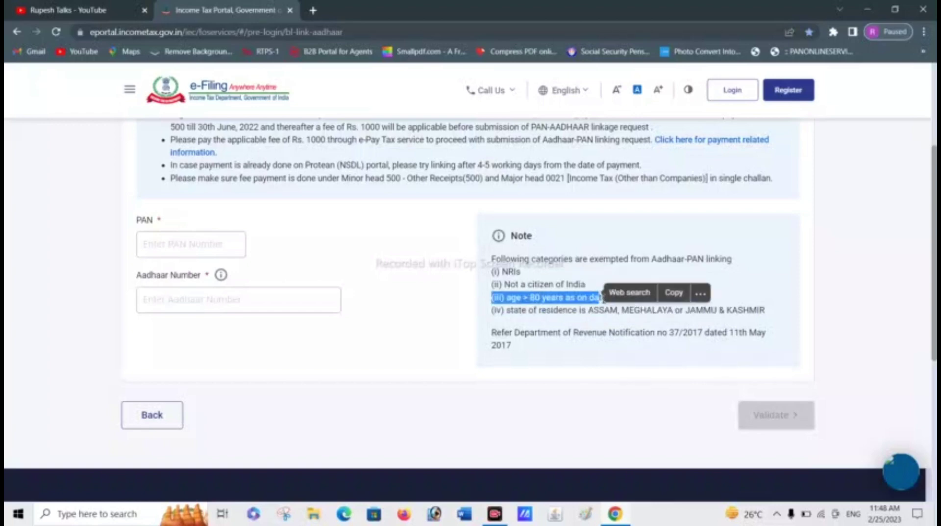
{"action": "left_click", "coordinate": [603, 297]}
{"action": "triple_click", "coordinate": [604, 298]}
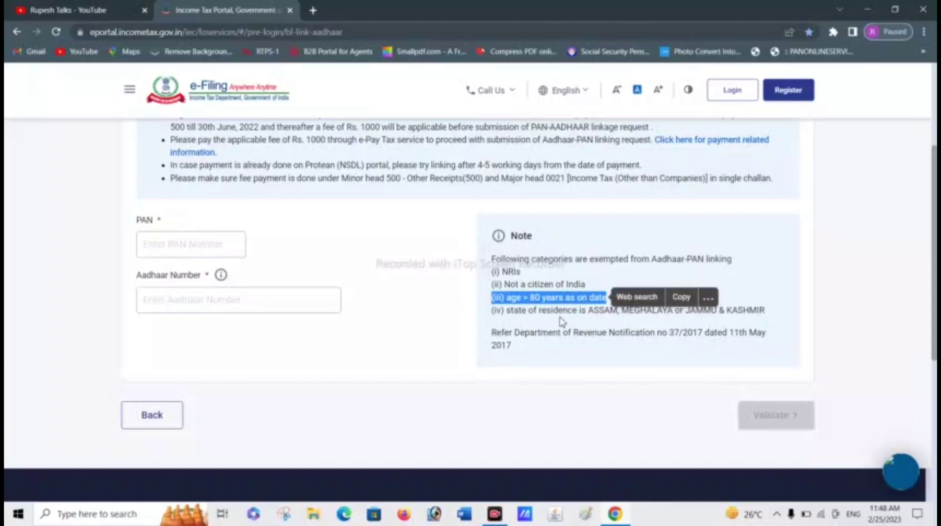
{"action": "left_click", "coordinate": [544, 316]}
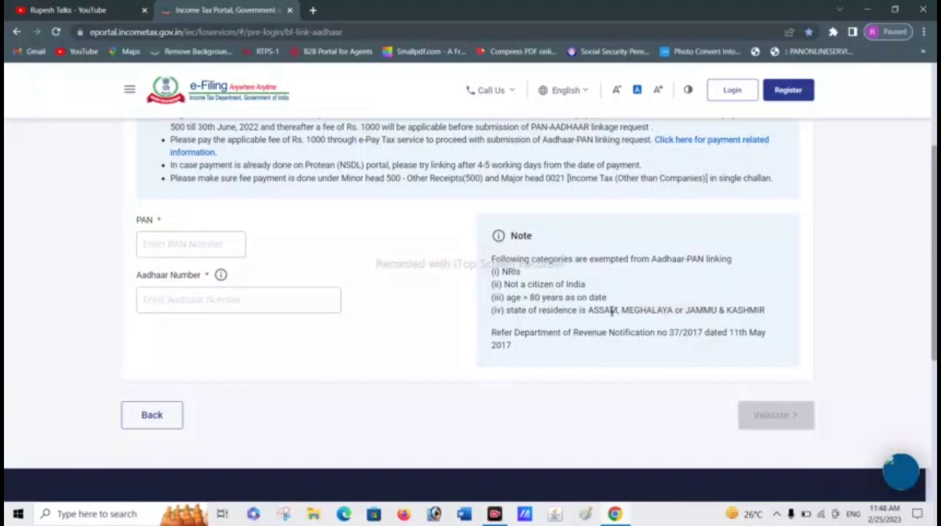
{"action": "left_click_drag", "start_coordinate": [509, 309], "coordinate": [766, 309]}
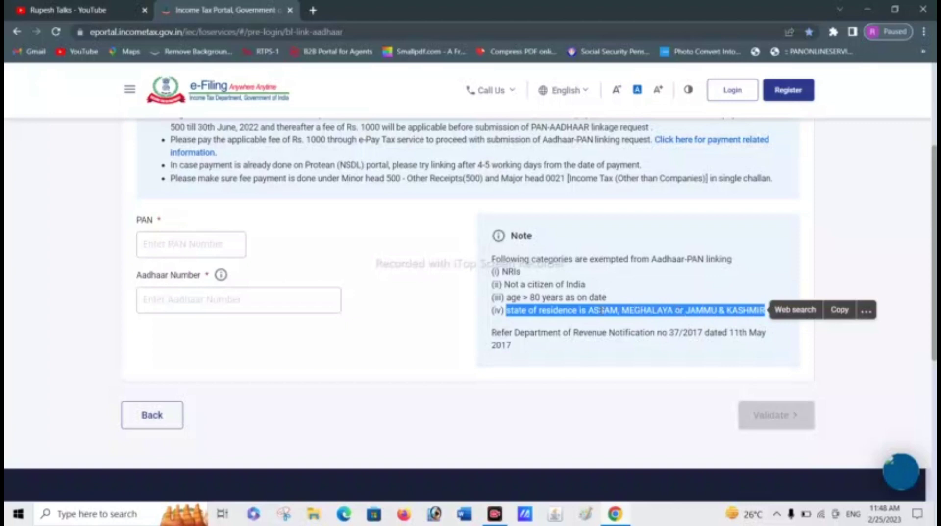
{"action": "left_click", "coordinate": [503, 344]}
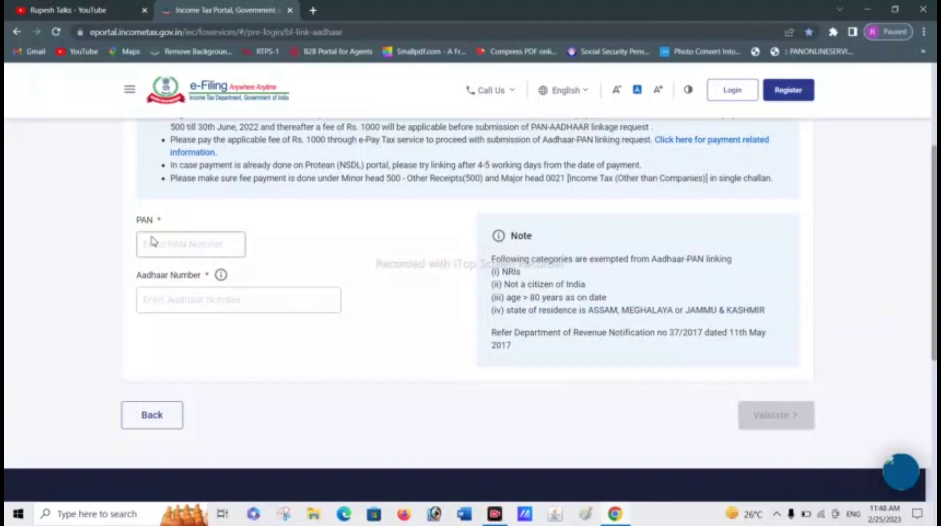
Step through the PAN and Aadhaar Number fields of the Link Aadhaar form without entering anything
{"action": "left_click", "coordinate": [170, 244]}
{"action": "left_click", "coordinate": [172, 251]}
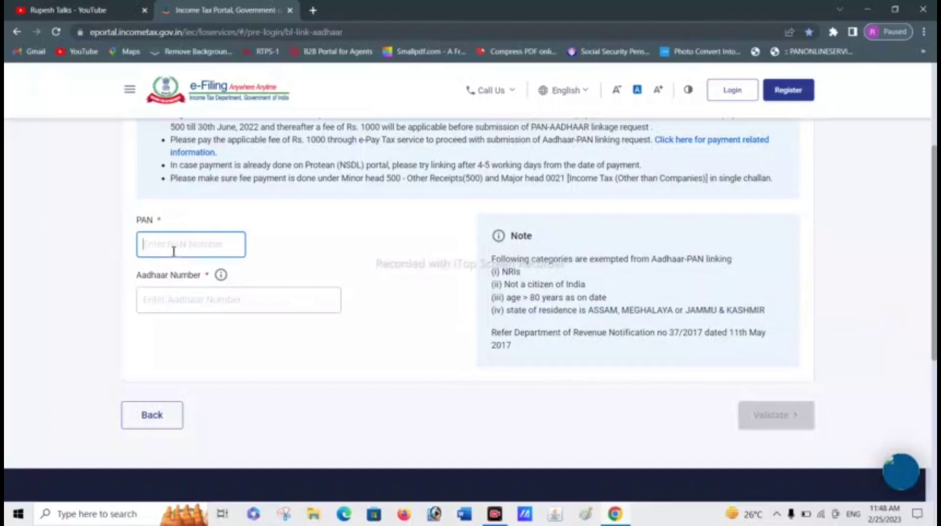
{"action": "left_click", "coordinate": [180, 299]}
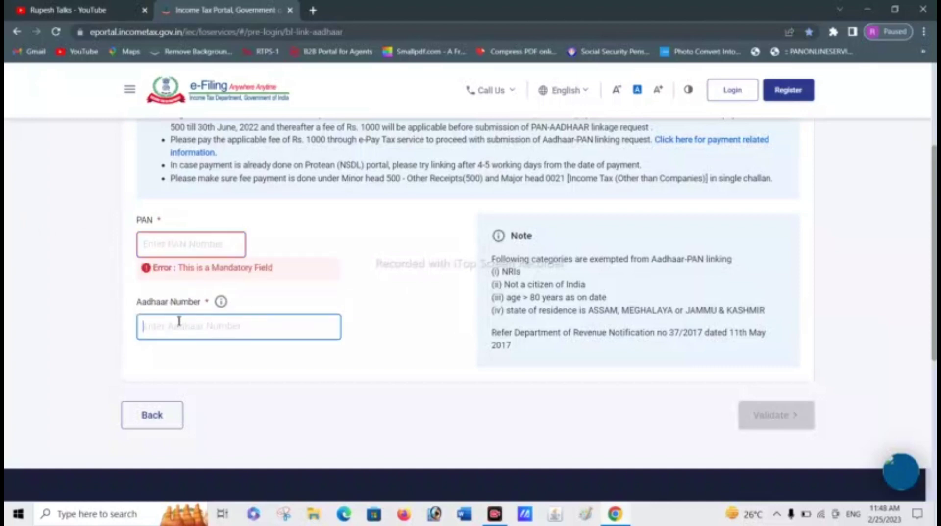
{"action": "left_click", "coordinate": [199, 325]}
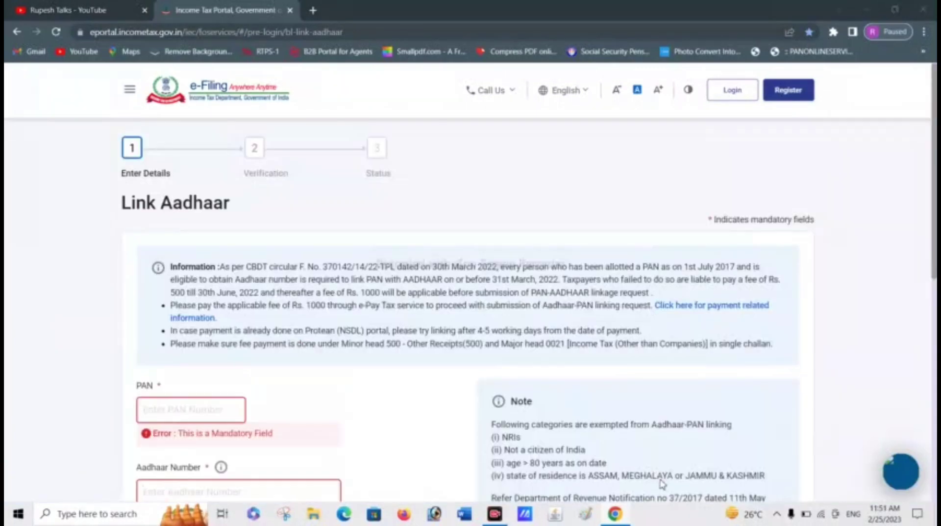
Highlight the information notice's instruction on how many working days after payment to try linking
{"action": "left_click_drag", "start_coordinate": [213, 122], "coordinate": [317, 187]}
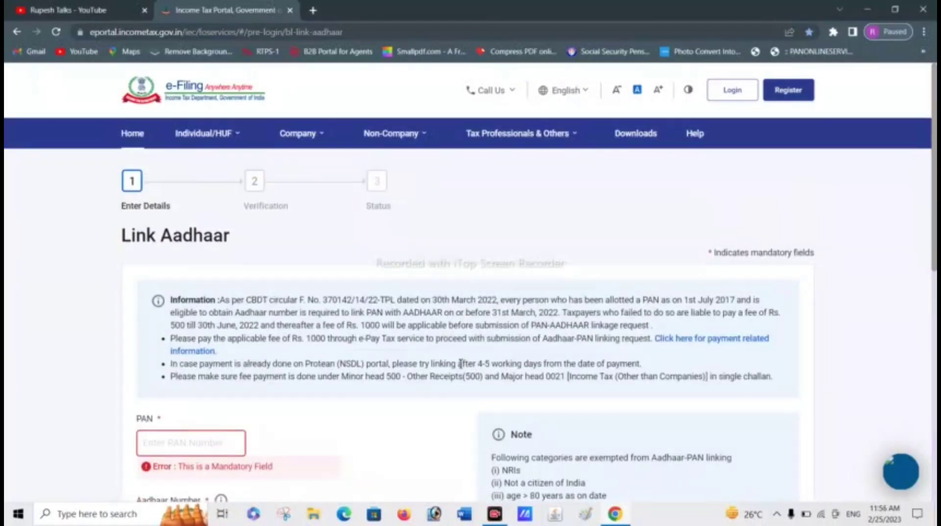
{"action": "left_click_drag", "start_coordinate": [459, 364], "coordinate": [642, 363]}
{"action": "left_click", "coordinate": [488, 361]}
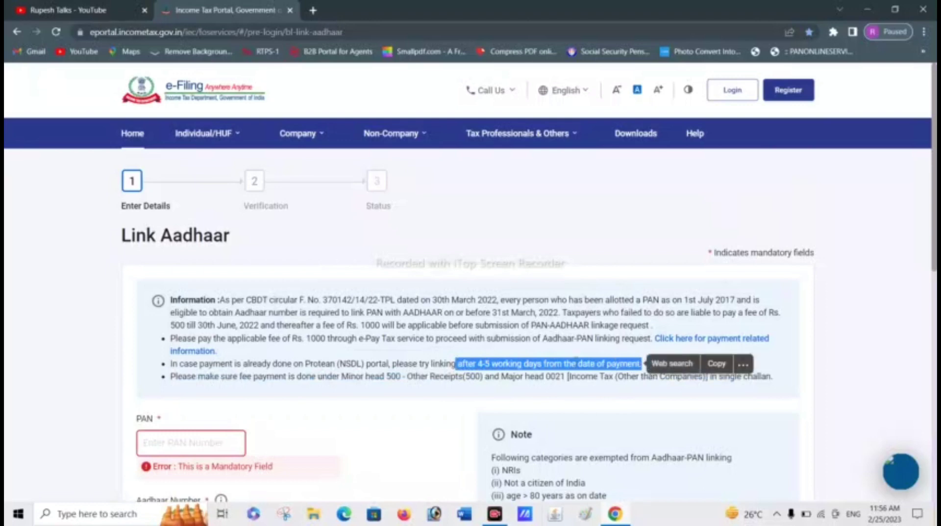